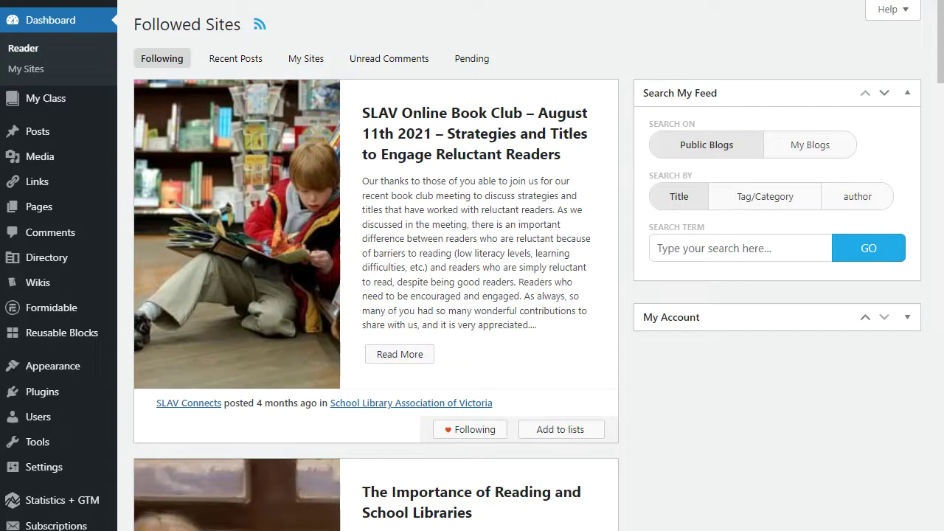
- Go from the Reader to the blog's published 'Sherlock Holmes and Sir Arthur Conan Doyle' post
{"action": "mouse_move", "coordinate": [42, 133]}
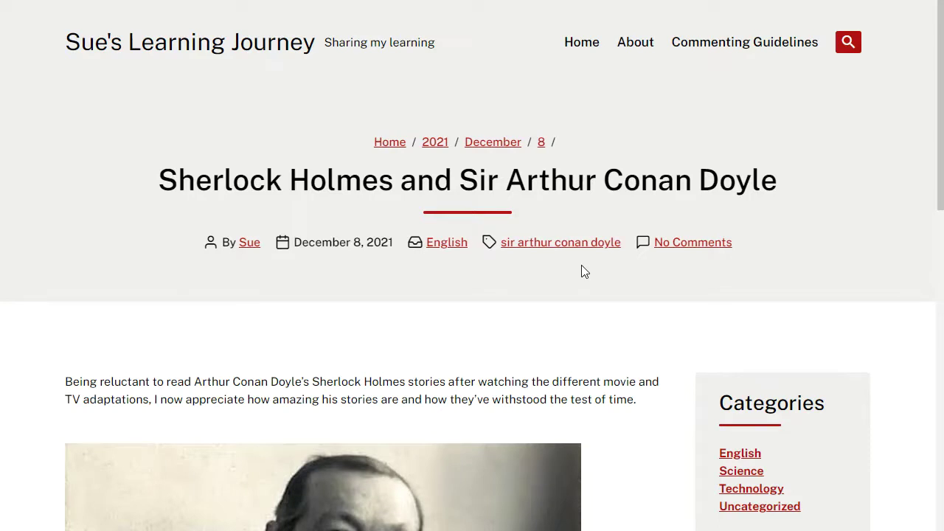
- Scroll through the published Sherlock Holmes post to review its content
{"action": "scroll", "coordinate": [581, 271], "scroll_direction": "down", "scroll_amount": 3}
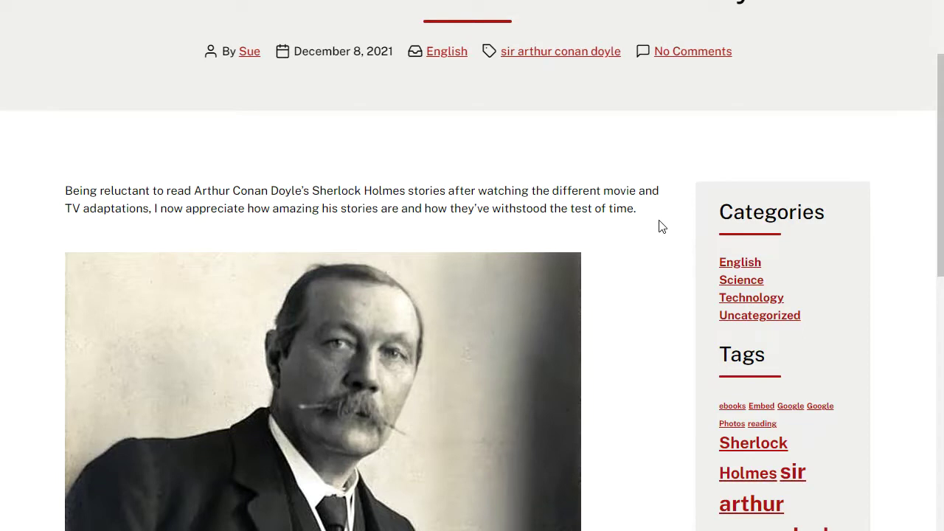
{"action": "scroll", "coordinate": [662, 226], "scroll_direction": "down", "scroll_amount": 3}
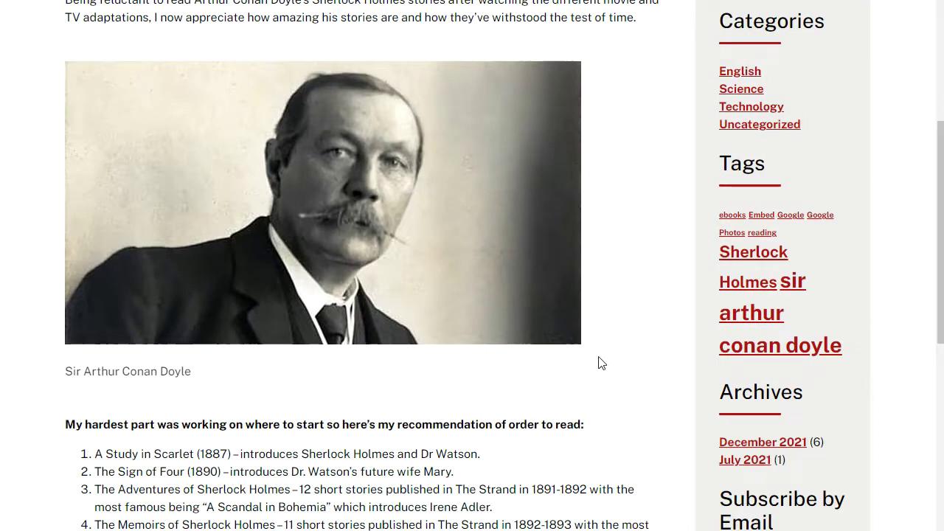
{"action": "scroll", "coordinate": [617, 361], "scroll_direction": "down", "scroll_amount": 3}
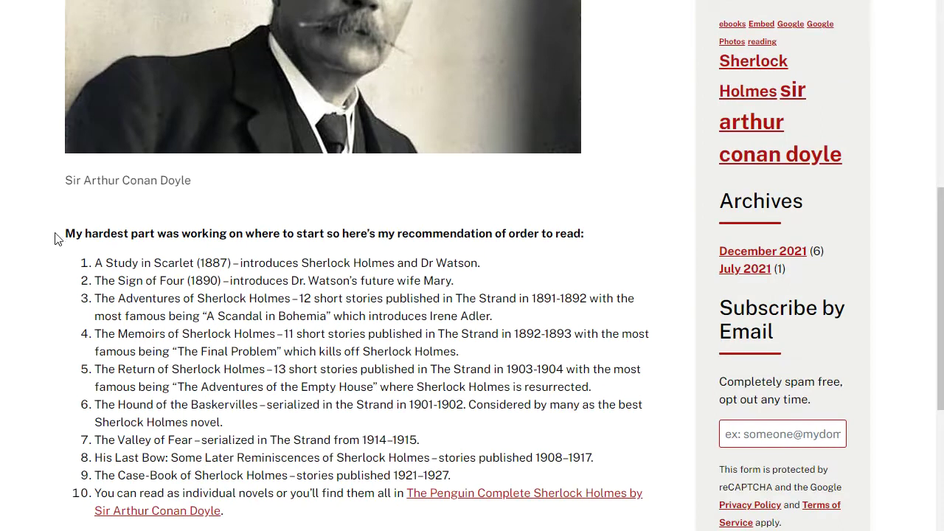
{"action": "scroll", "coordinate": [306, 321], "scroll_direction": "down", "scroll_amount": 1}
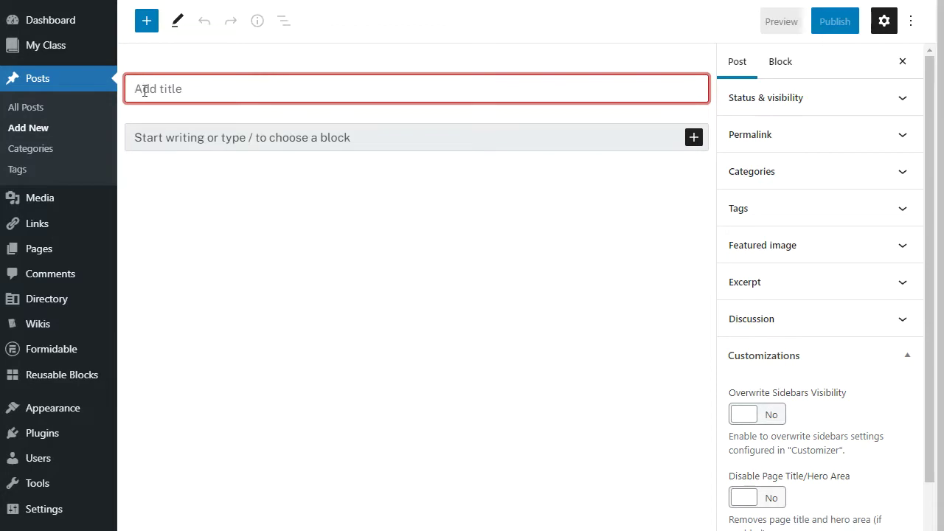
- Paste the title 'Sherlock Holmes and Sir Arthur Conan Doyle' and write the 'Being reluctant to read…' intro paragraph
{"action": "type", "text": "Sherlock Holmes and Sir Arthur Conan Doyle"}
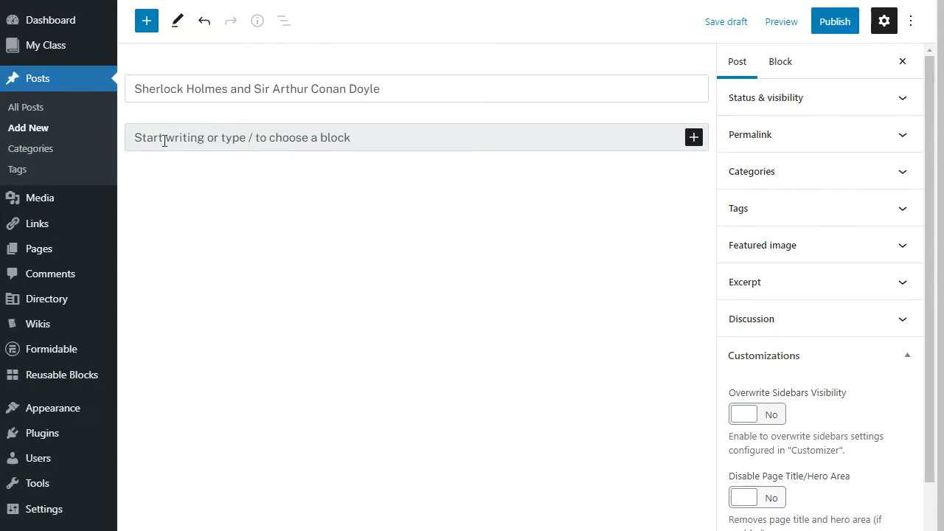
{"action": "left_click", "coordinate": [165, 140]}
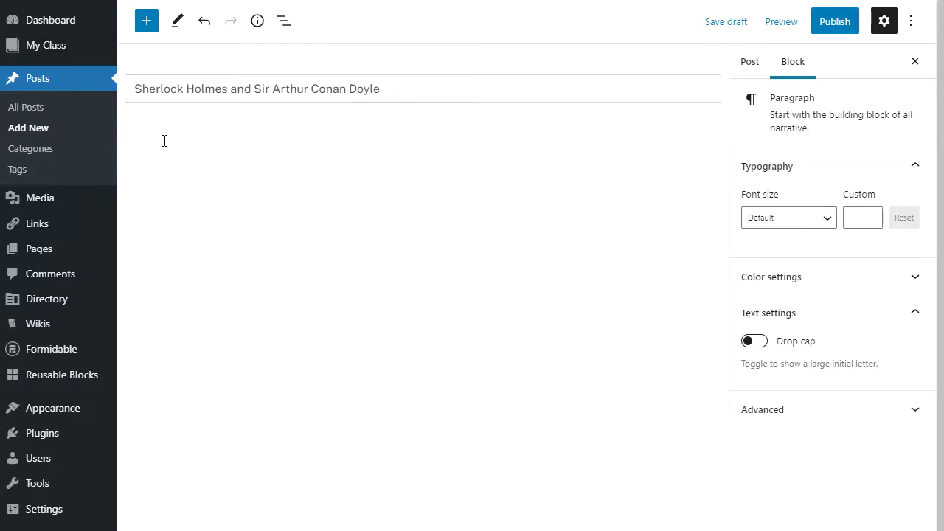
{"action": "type", "text": "Being reluctant to read Arthur Conan Doyle's Sherlock Holmes stories after watching the different movie and TV adaptations, I now appreciate how amazing his stories are and how they've withstood the test of time."}
{"action": "key", "text": "Return"}
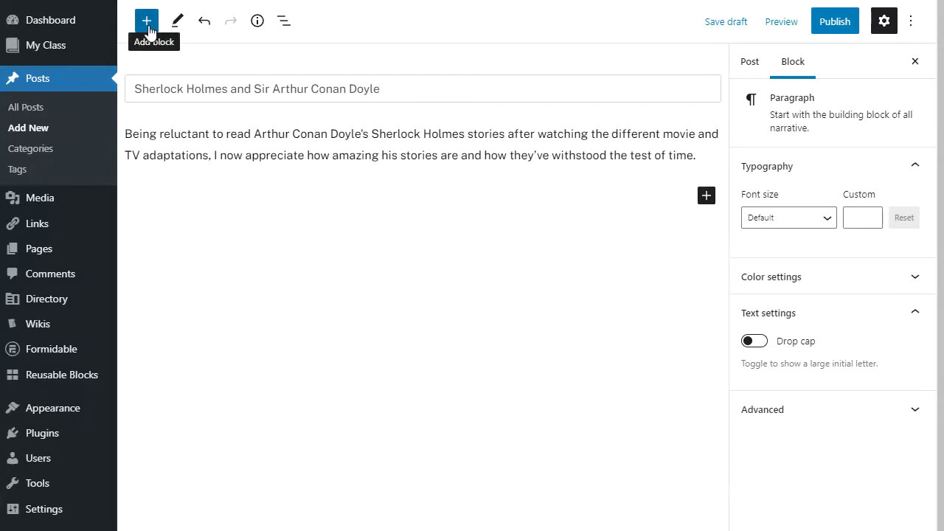
- Insert an Image block below the intro and upload sir-arthur-conan-doyle.jpg
{"action": "left_click", "coordinate": [705, 196]}
{"action": "left_click", "coordinate": [598, 328]}
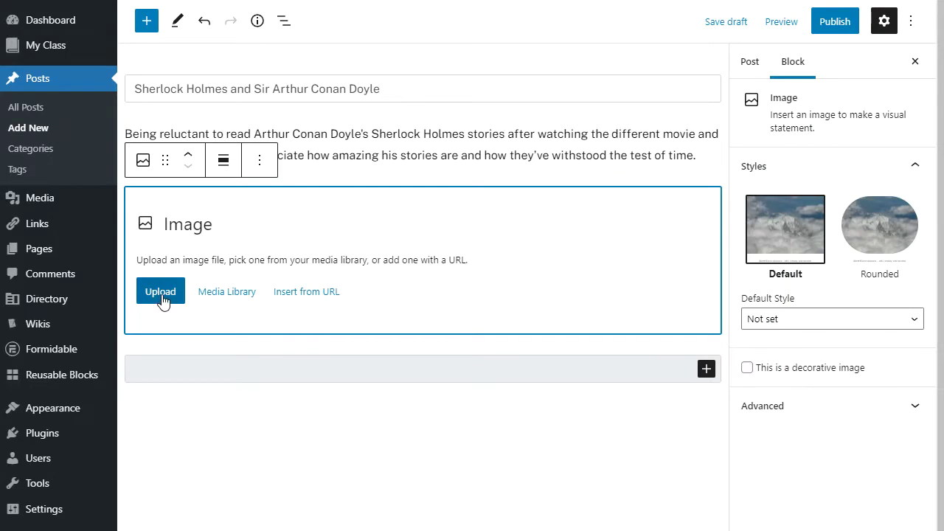
{"action": "left_click", "coordinate": [161, 292]}
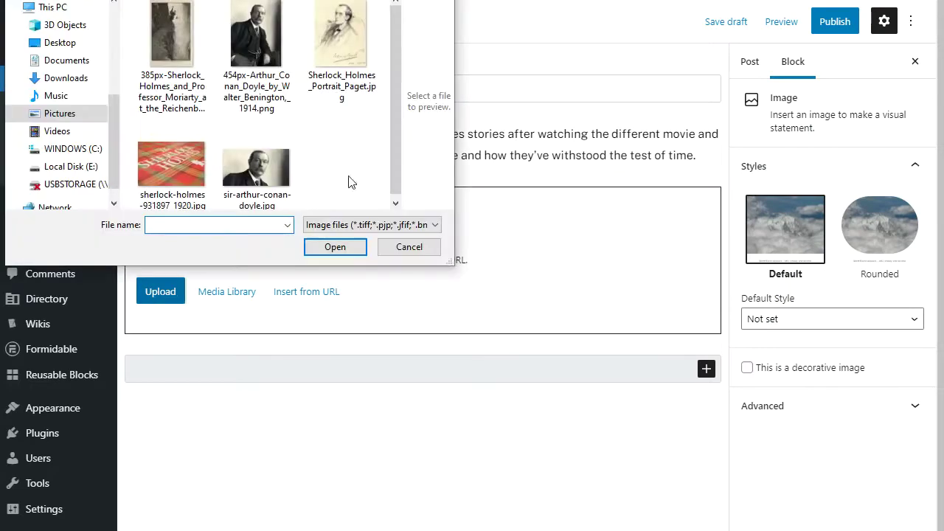
{"action": "scroll", "coordinate": [392, 135], "scroll_direction": "down", "scroll_amount": 1}
{"action": "left_click", "coordinate": [256, 170]}
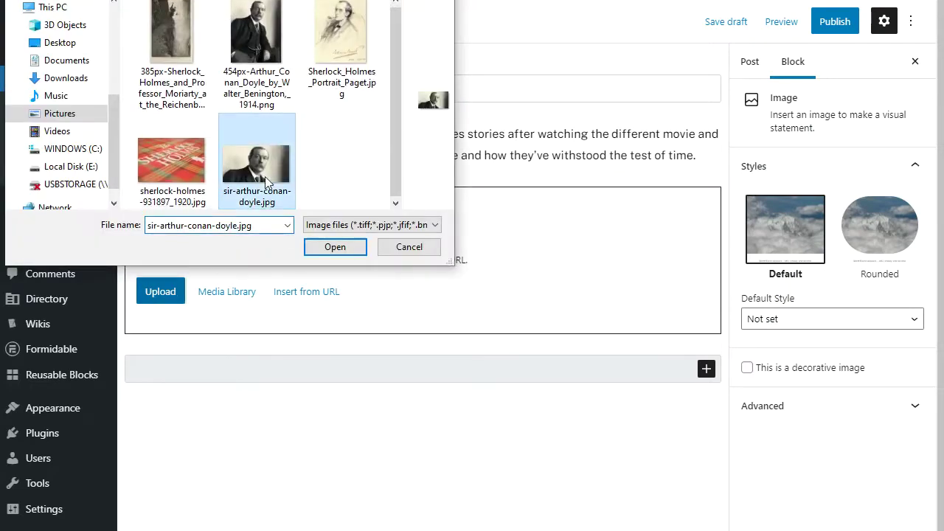
{"action": "left_click", "coordinate": [336, 248]}
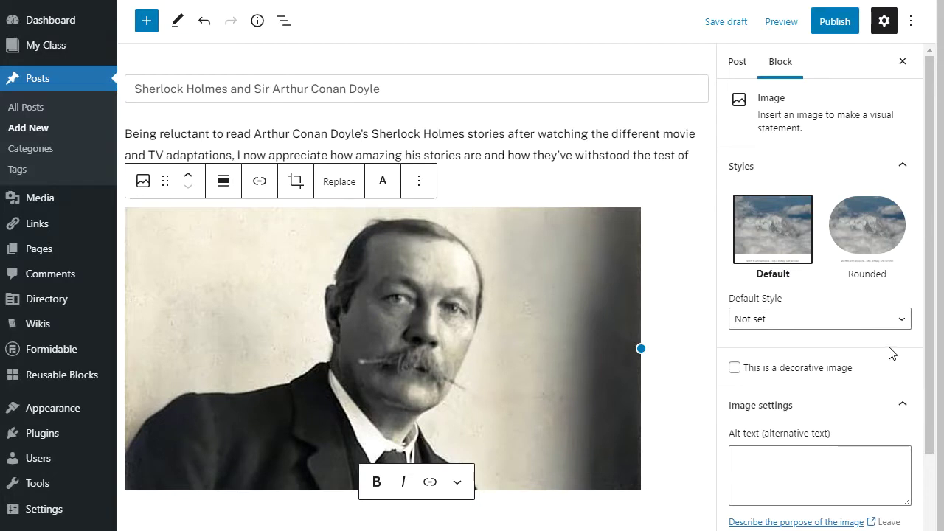
- Change the portrait's image size from Thumbnail to Full Size (700 × 384)
{"action": "left_click", "coordinate": [885, 22]}
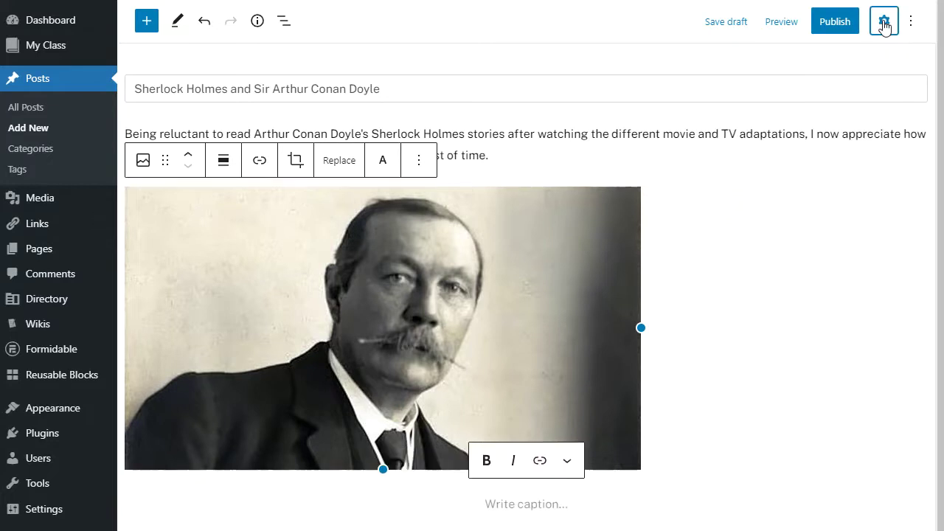
{"action": "left_click", "coordinate": [884, 23]}
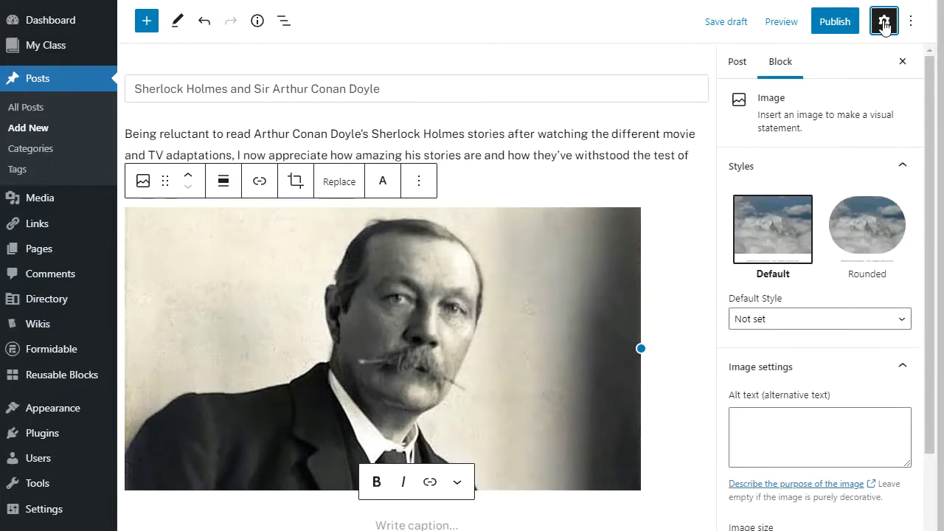
{"action": "scroll", "coordinate": [860, 374], "scroll_direction": "down", "scroll_amount": 1}
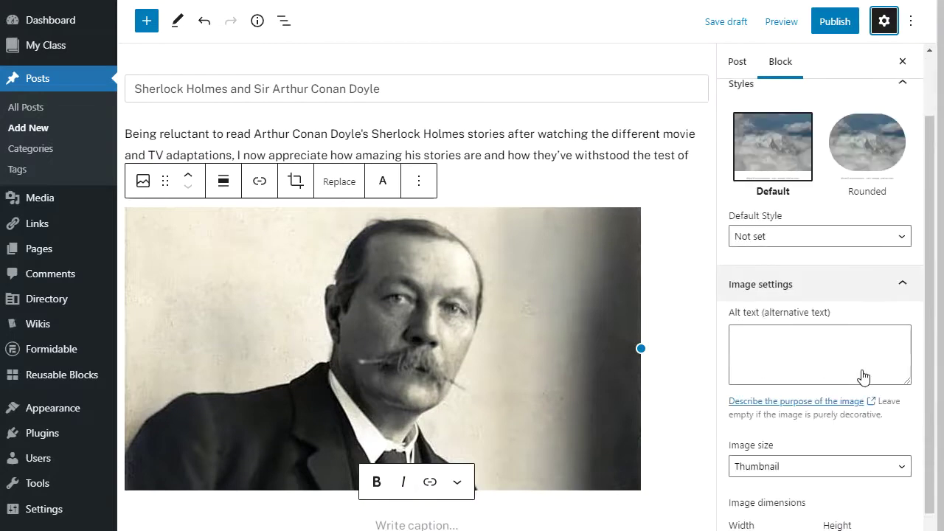
{"action": "scroll", "coordinate": [856, 332], "scroll_direction": "down", "scroll_amount": 1}
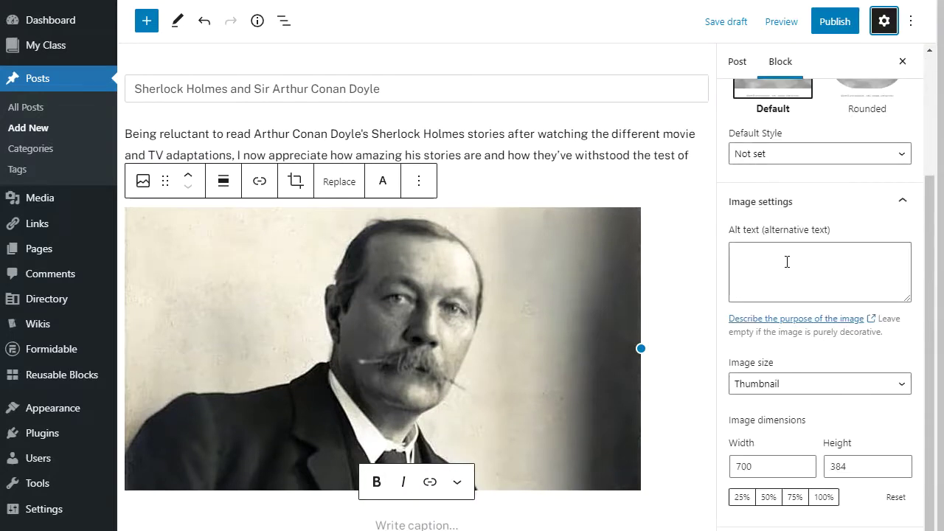
{"action": "left_click", "coordinate": [790, 384]}
{"action": "left_click", "coordinate": [773, 431]}
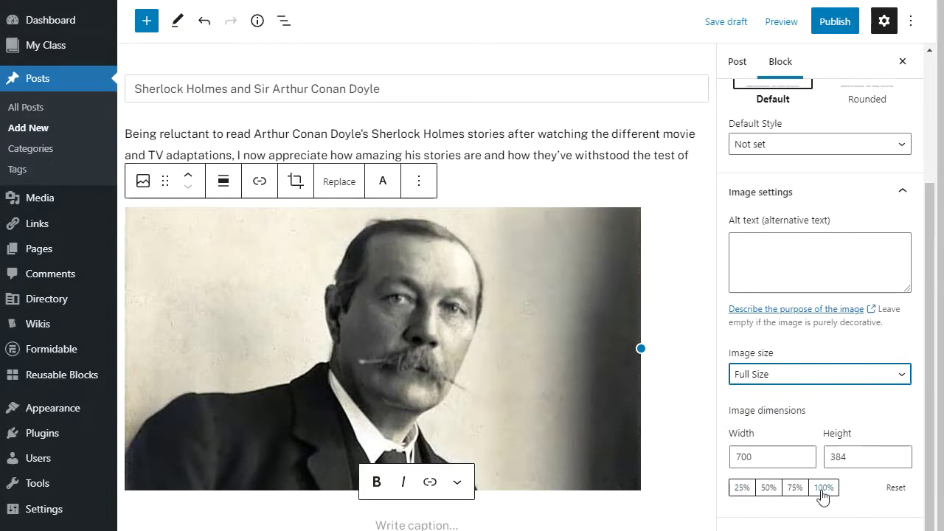
{"action": "left_click", "coordinate": [315, 347]}
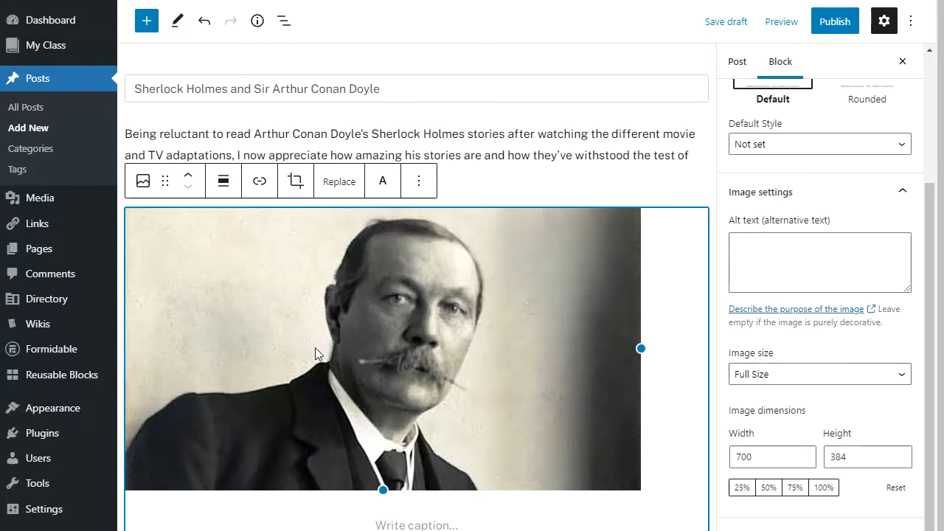
{"action": "left_click", "coordinate": [223, 184]}
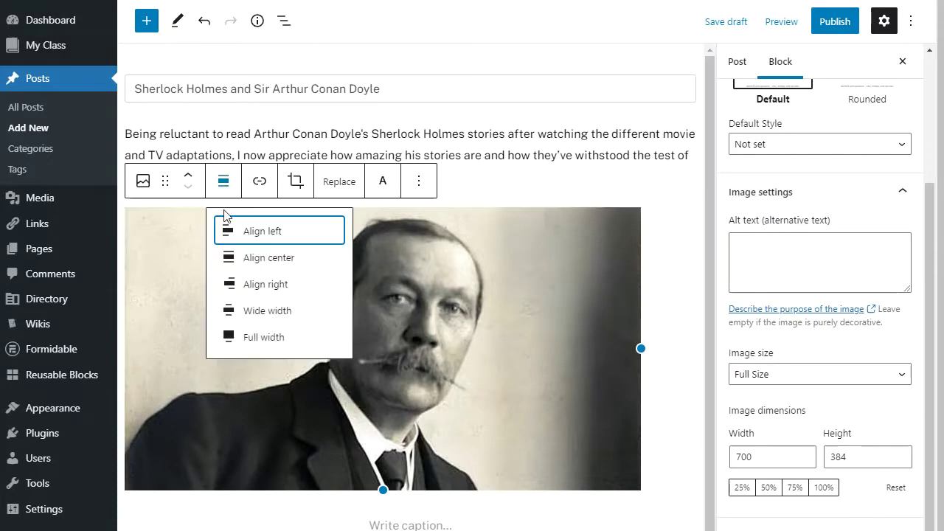
{"action": "left_click", "coordinate": [255, 182]}
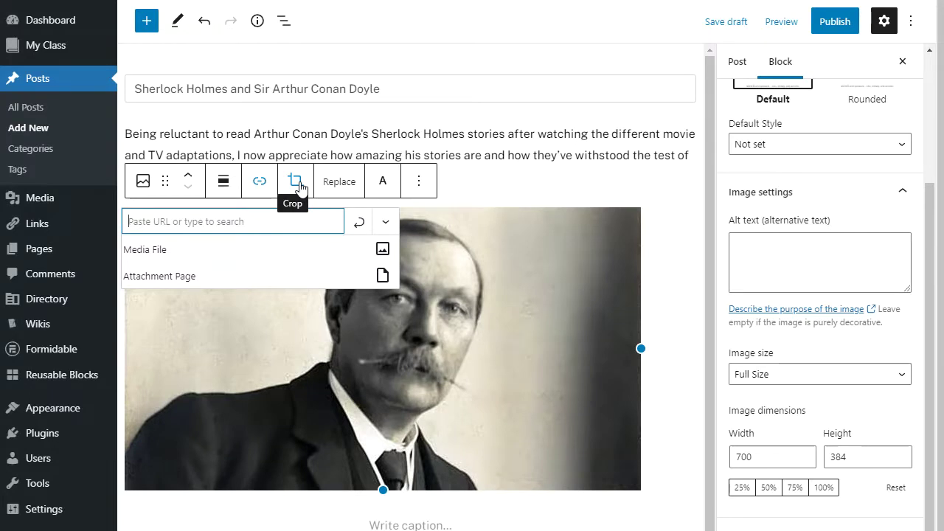
{"action": "left_click", "coordinate": [336, 186]}
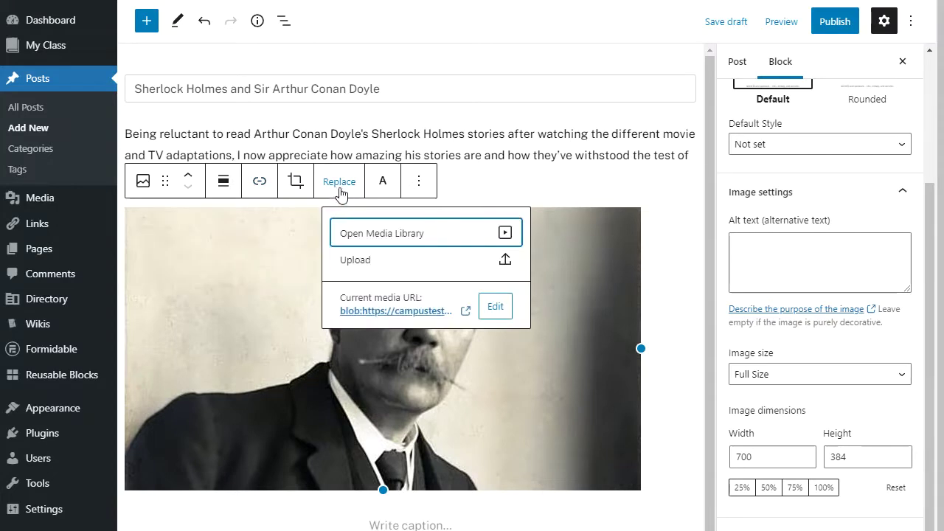
{"action": "left_click", "coordinate": [423, 183]}
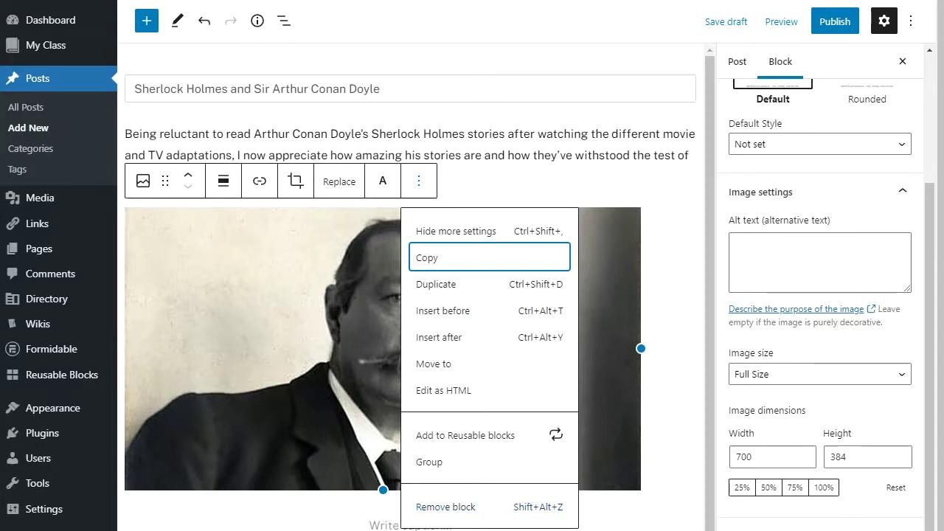
{"action": "left_click", "coordinate": [476, 157]}
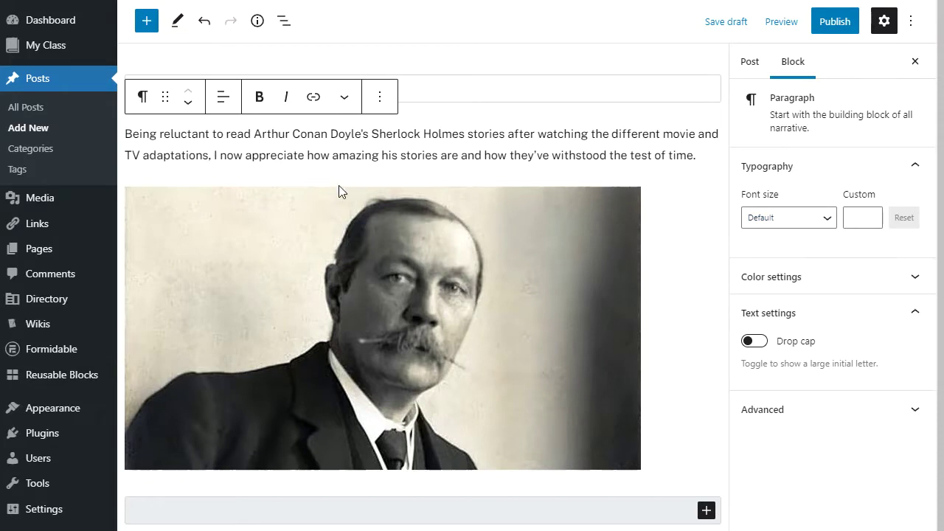
- Bold the 'My hardest part…' lead-in sentence above the book list
{"action": "scroll", "coordinate": [421, 288], "scroll_direction": "down", "scroll_amount": 3}
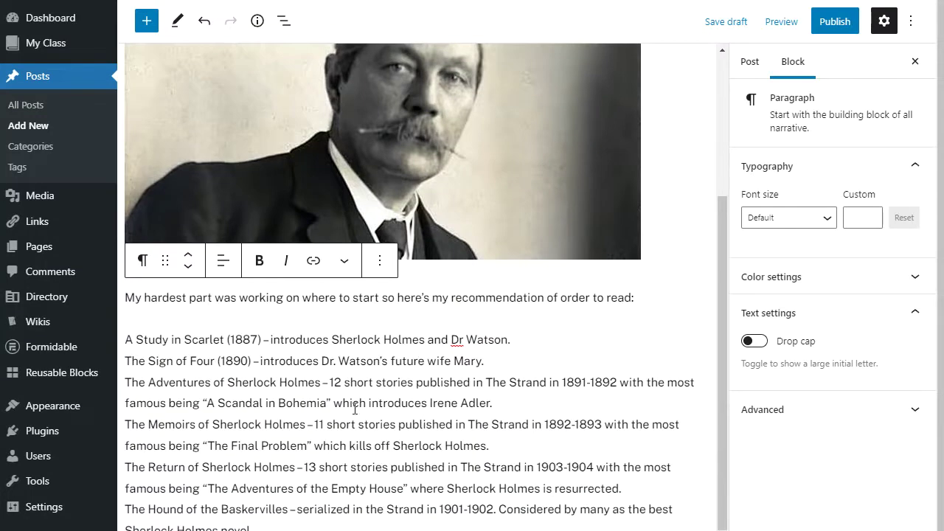
{"action": "mouse_move", "coordinate": [143, 315]}
{"action": "left_click_drag", "start_coordinate": [125, 297], "coordinate": [638, 297]}
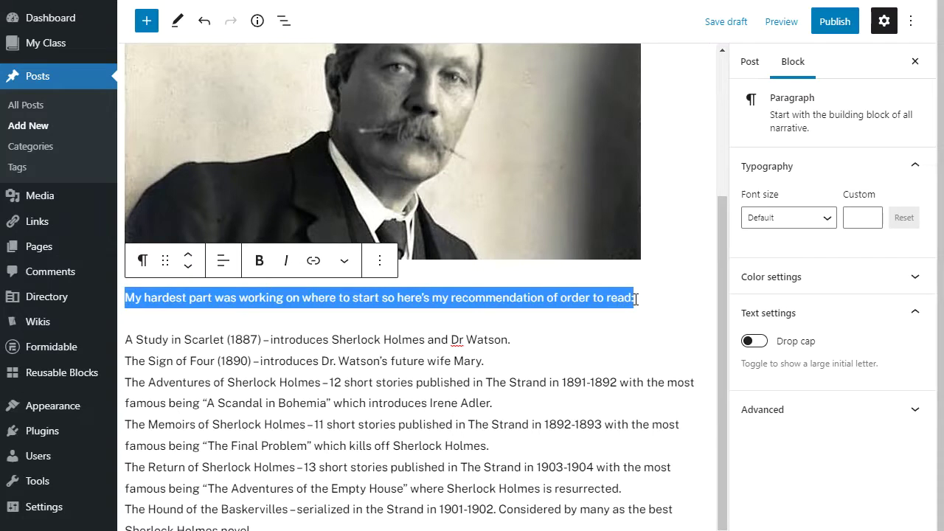
{"action": "left_click", "coordinate": [259, 262]}
{"action": "left_click", "coordinate": [209, 347]}
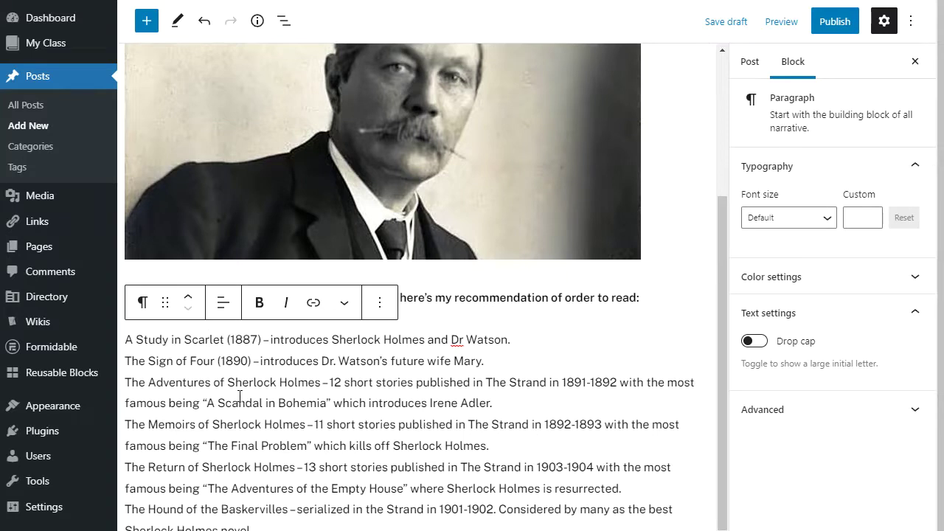
- Transform the book-title paragraph into a list, then switch it to an ordered list
{"action": "left_click", "coordinate": [142, 304]}
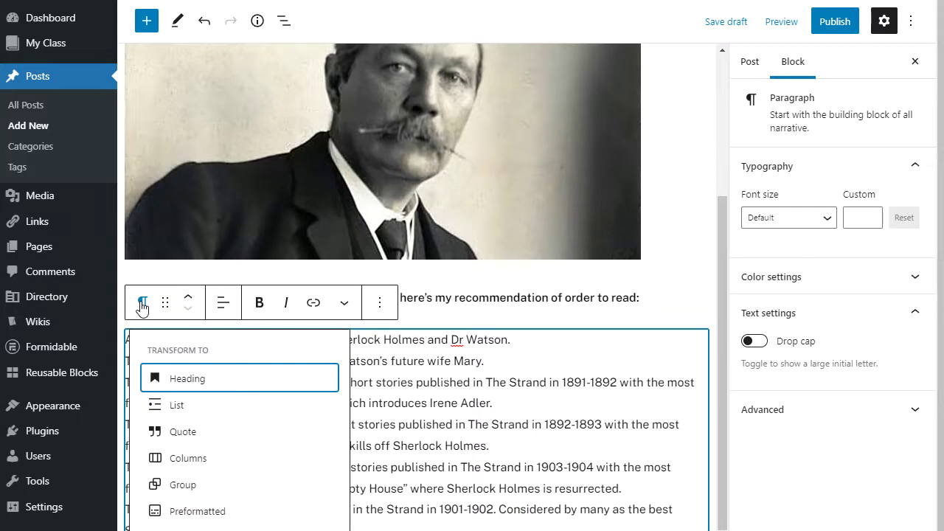
{"action": "mouse_move", "coordinate": [164, 414]}
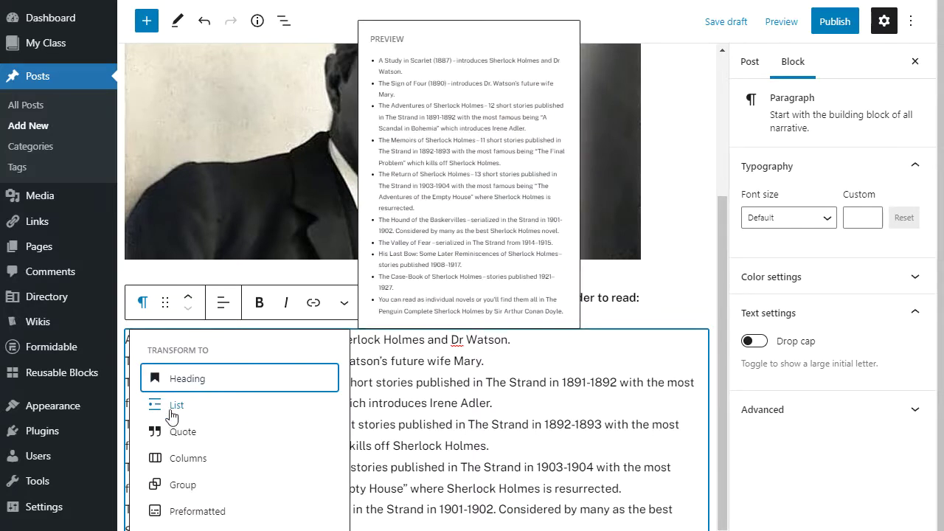
{"action": "left_click", "coordinate": [171, 414]}
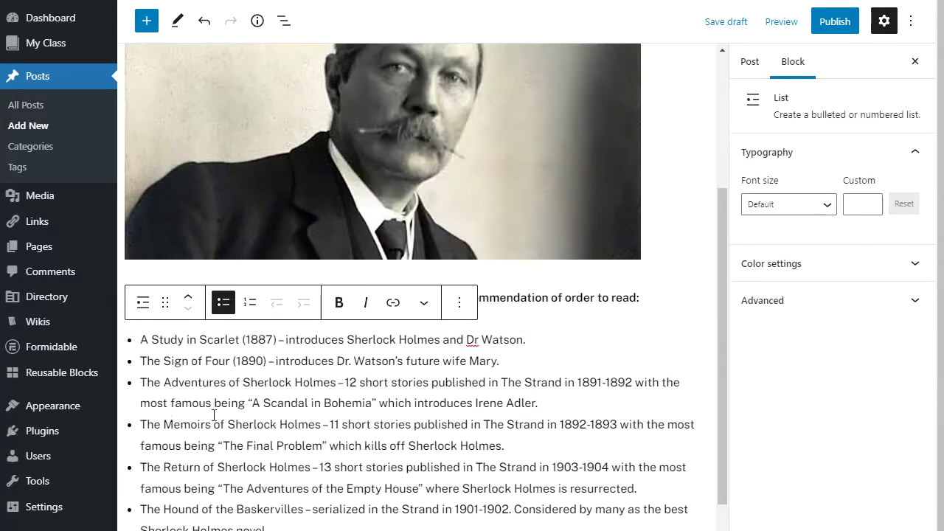
{"action": "left_click", "coordinate": [251, 304]}
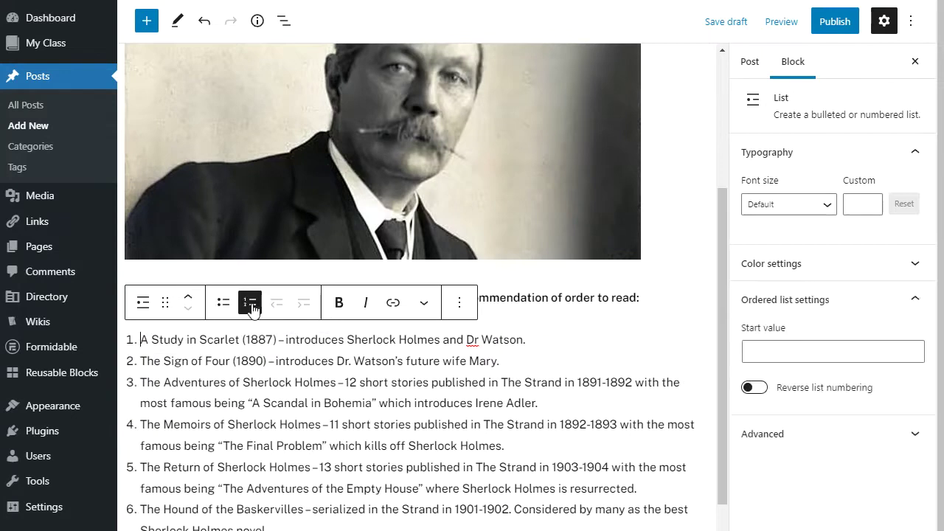
- Link 'The Penguin Complete Sherlock Holmes' in item 10 to its penguin.com.au page
{"action": "scroll", "coordinate": [251, 308], "scroll_direction": "down", "scroll_amount": 2}
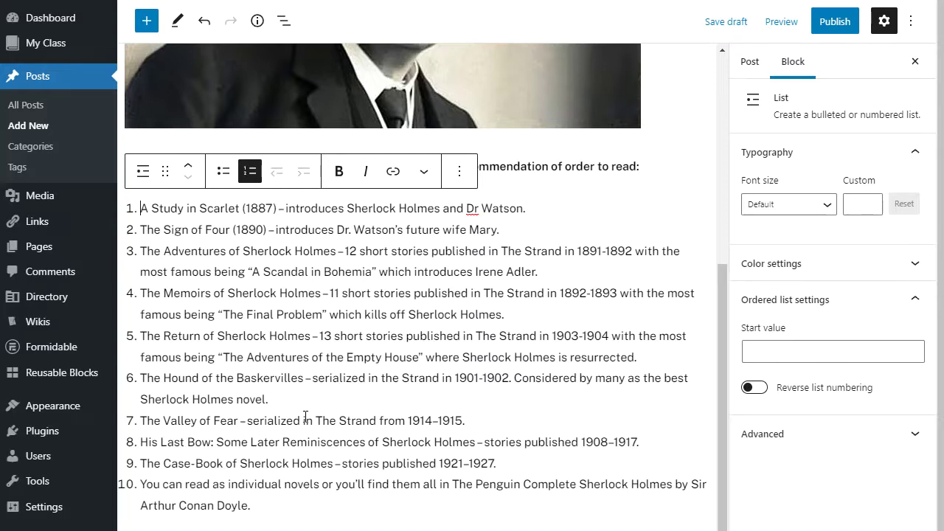
{"action": "left_click_drag", "start_coordinate": [452, 485], "coordinate": [248, 505]}
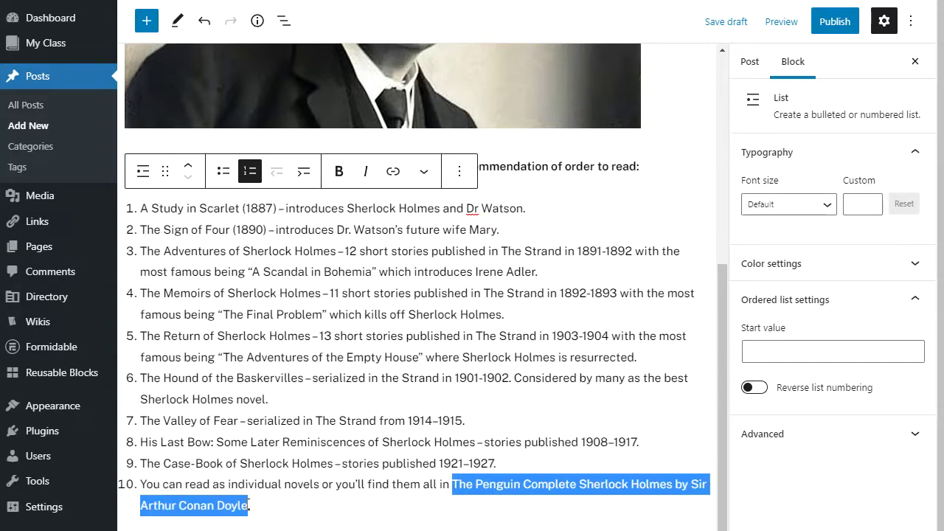
{"action": "left_click", "coordinate": [453, 491]}
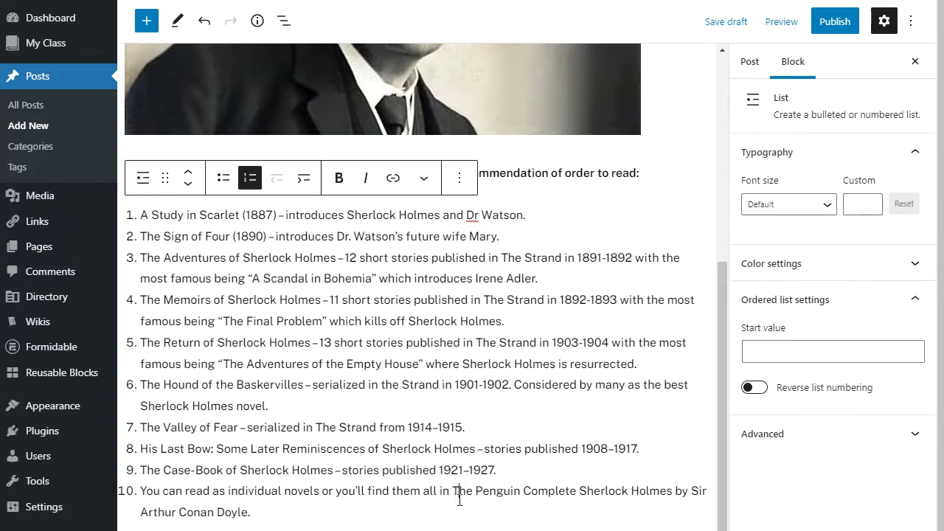
{"action": "left_click_drag", "start_coordinate": [453, 492], "coordinate": [249, 519]}
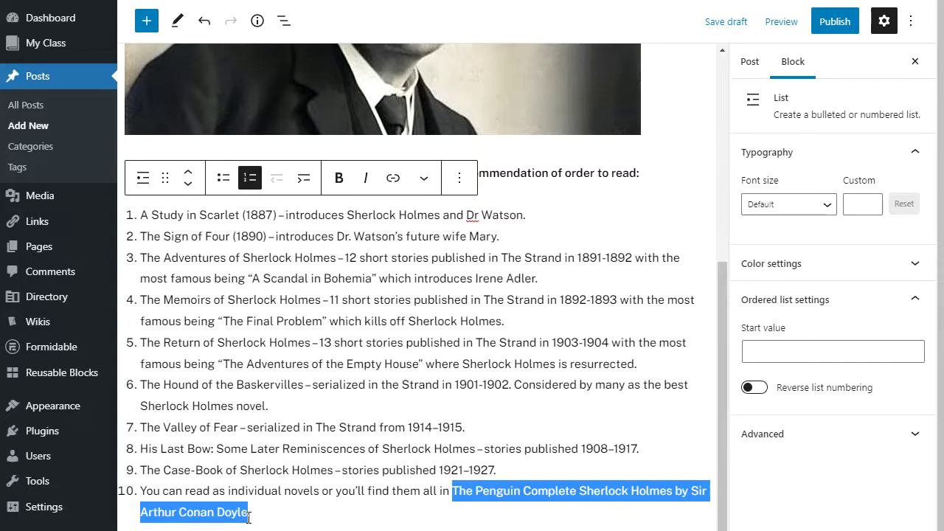
{"action": "key", "text": "ctrl+v"}
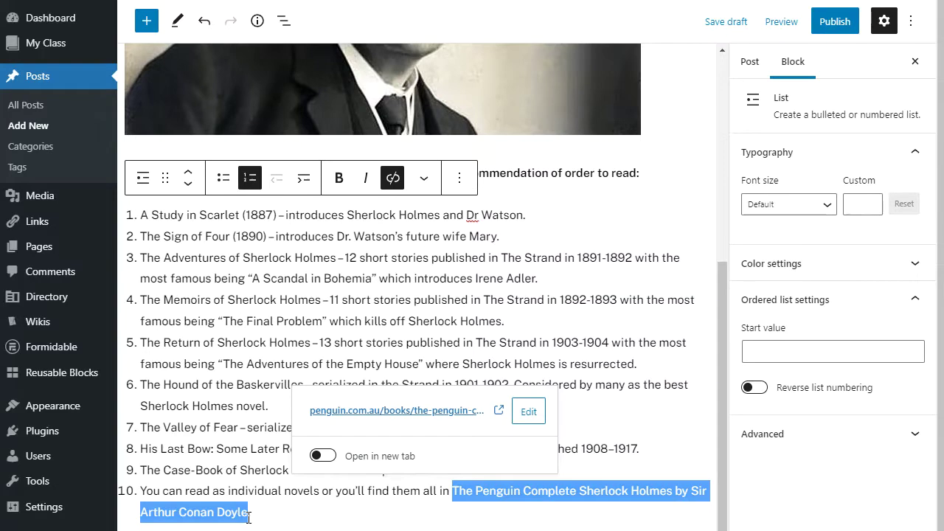
{"action": "left_click", "coordinate": [464, 293]}
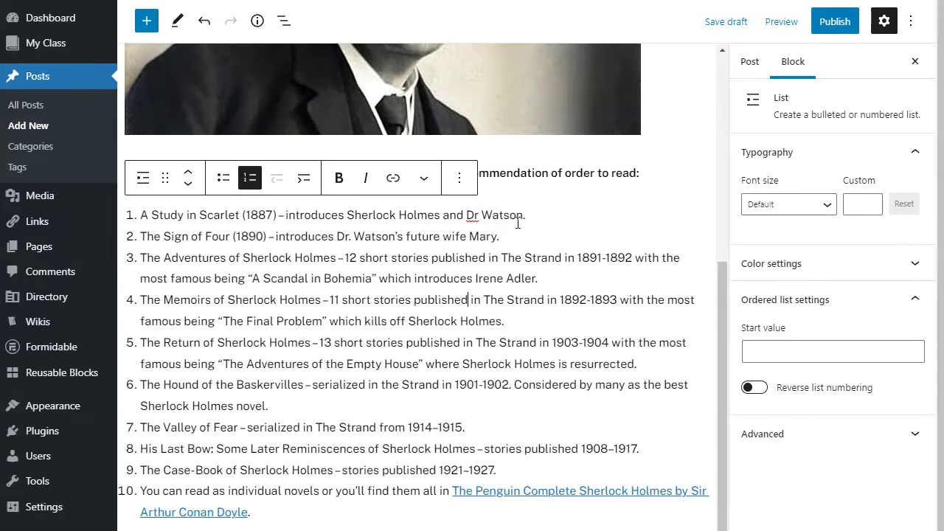
{"action": "left_click", "coordinate": [551, 177]}
{"action": "scroll", "coordinate": [561, 206], "scroll_direction": "up", "scroll_amount": 4}
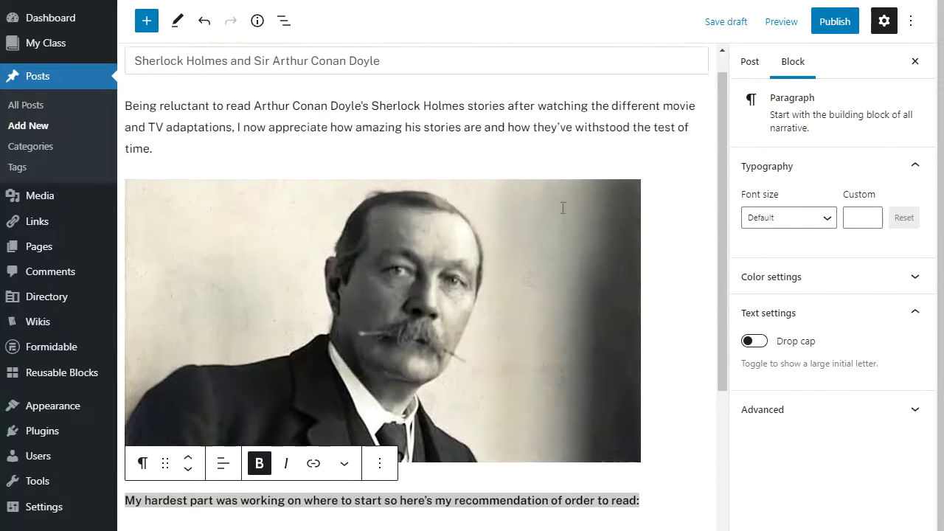
{"action": "left_click", "coordinate": [560, 212]}
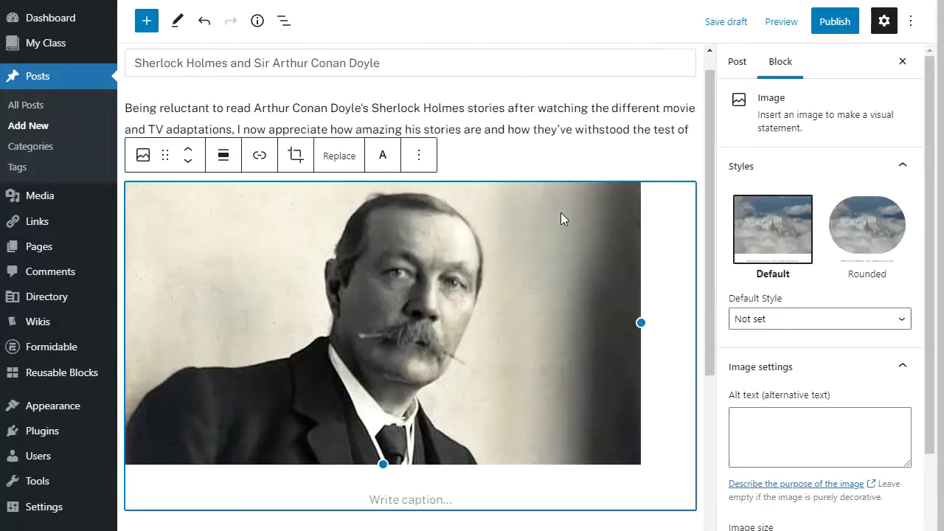
{"action": "left_click", "coordinate": [190, 163]}
{"action": "left_click", "coordinate": [192, 165]}
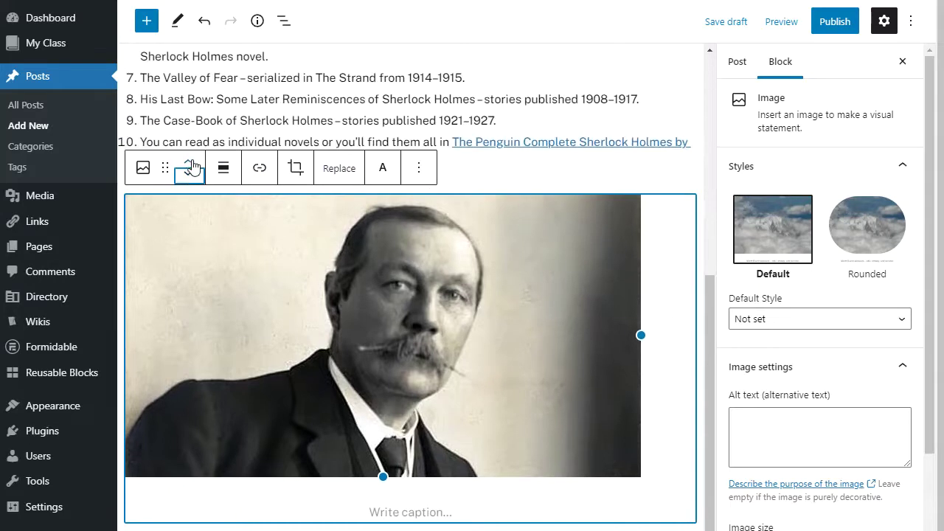
{"action": "left_click", "coordinate": [190, 161]}
{"action": "left_click", "coordinate": [189, 161]}
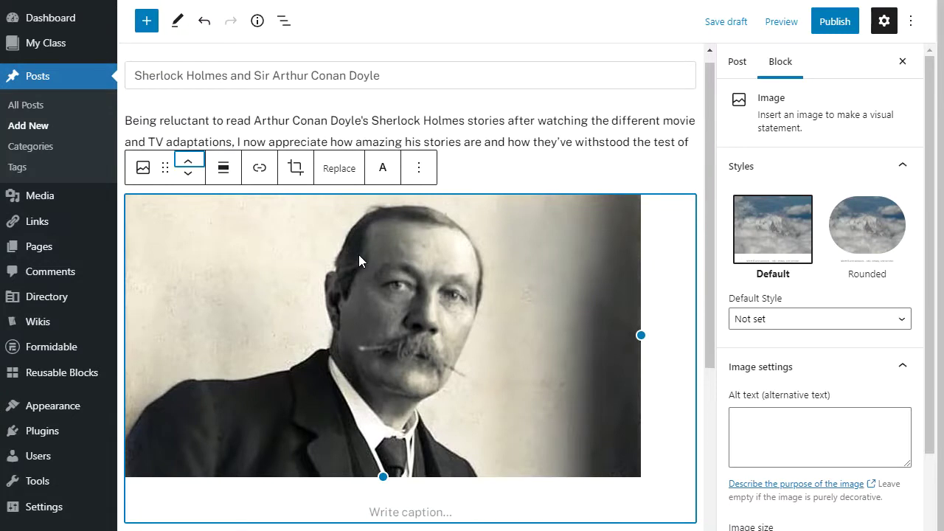
{"action": "left_click", "coordinate": [146, 22]}
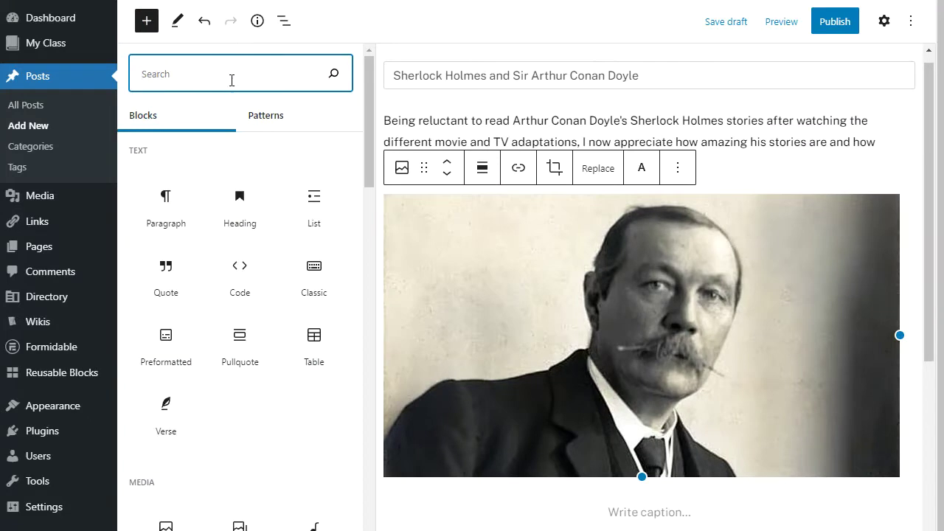
{"action": "left_click", "coordinate": [147, 22]}
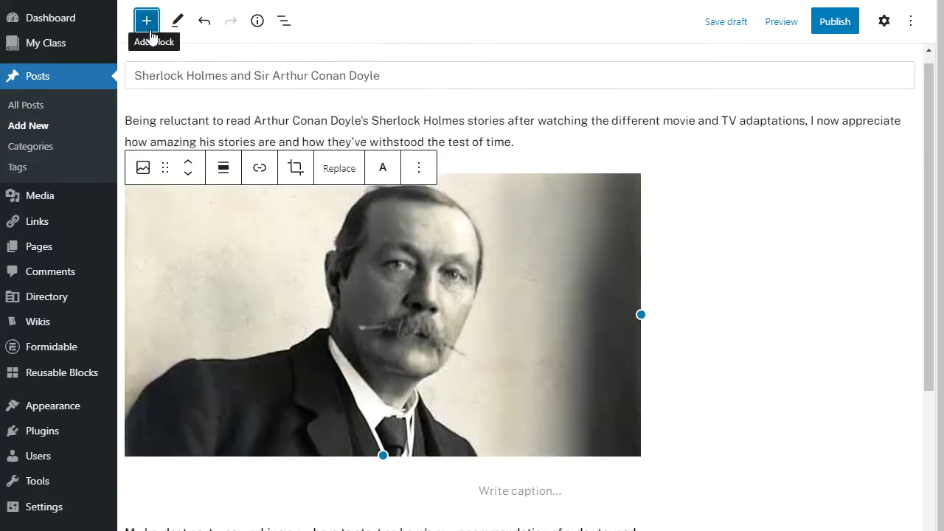
{"action": "left_click", "coordinate": [884, 21]}
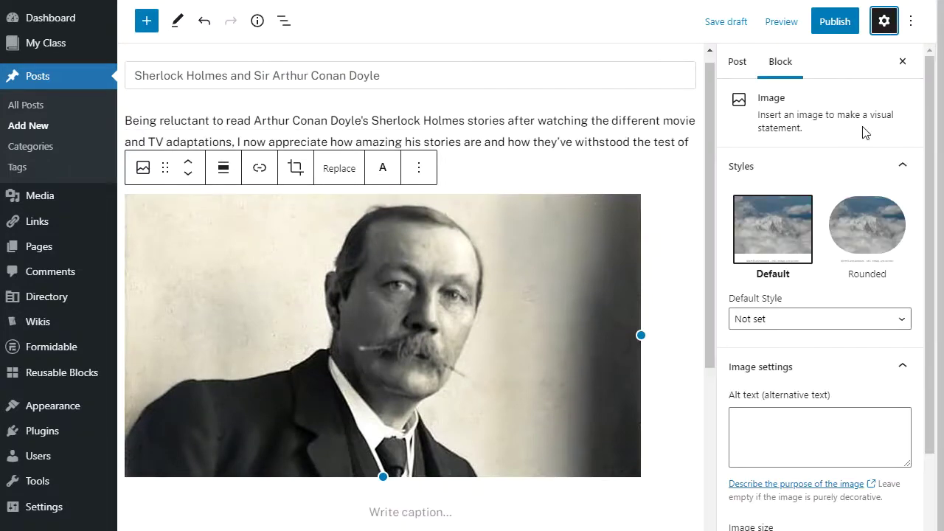
- File the post under the English category
{"action": "left_click", "coordinate": [733, 67]}
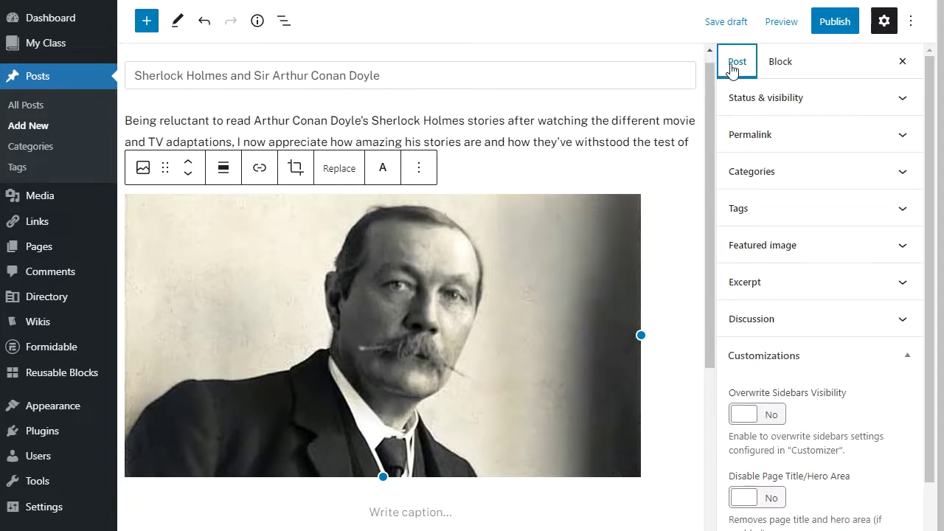
{"action": "left_click", "coordinate": [896, 177]}
{"action": "left_click", "coordinate": [736, 201]}
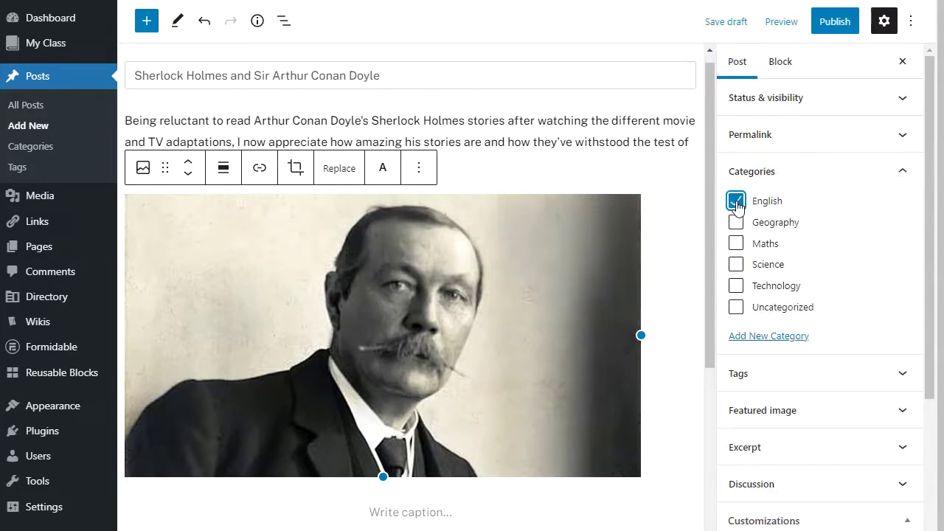
- Add the tags 'sir arthur conan doyle' and 'Sherlock Holmes'
{"action": "left_click", "coordinate": [881, 371]}
{"action": "left_click", "coordinate": [799, 424]}
{"action": "type", "text": "Sir A"}
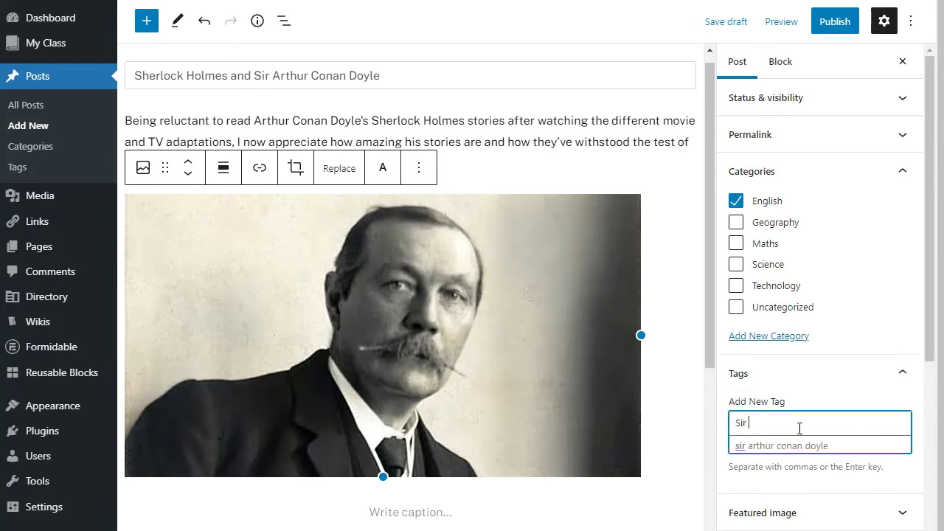
{"action": "left_click", "coordinate": [811, 445]}
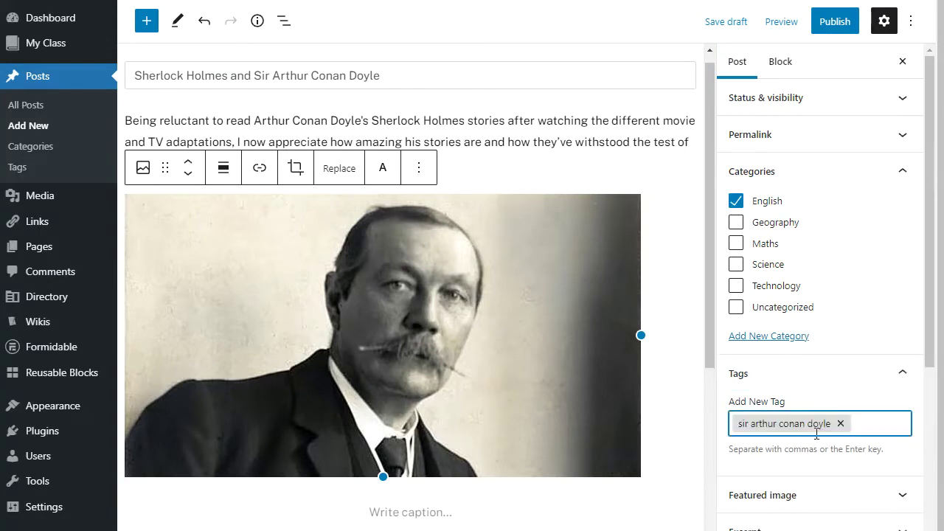
{"action": "type", "text": "Sher"}
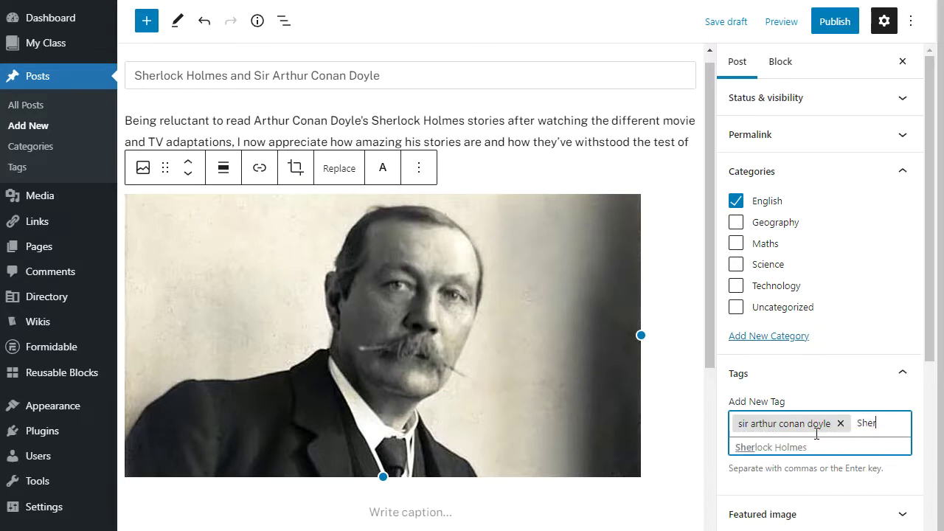
{"action": "left_click", "coordinate": [808, 452]}
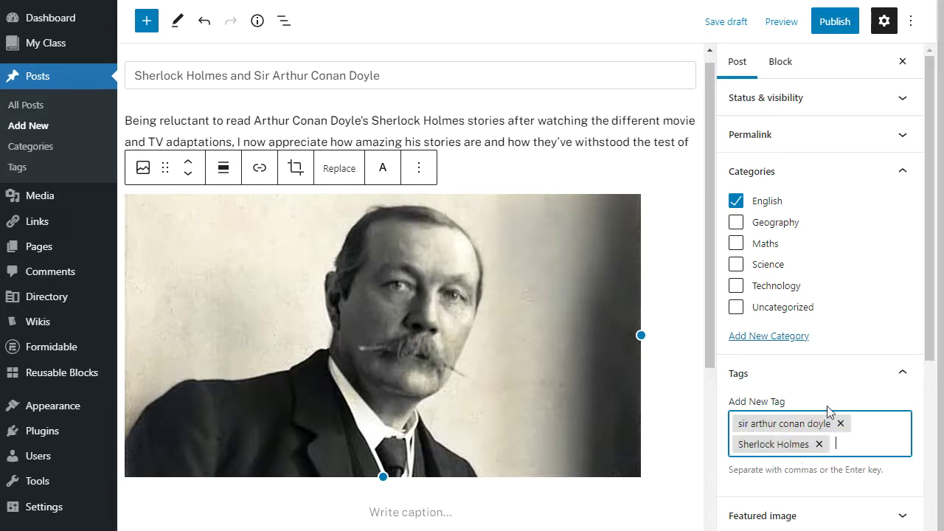
- Start publishing the post to reach the pre-publish check panel
{"action": "left_click", "coordinate": [830, 29]}
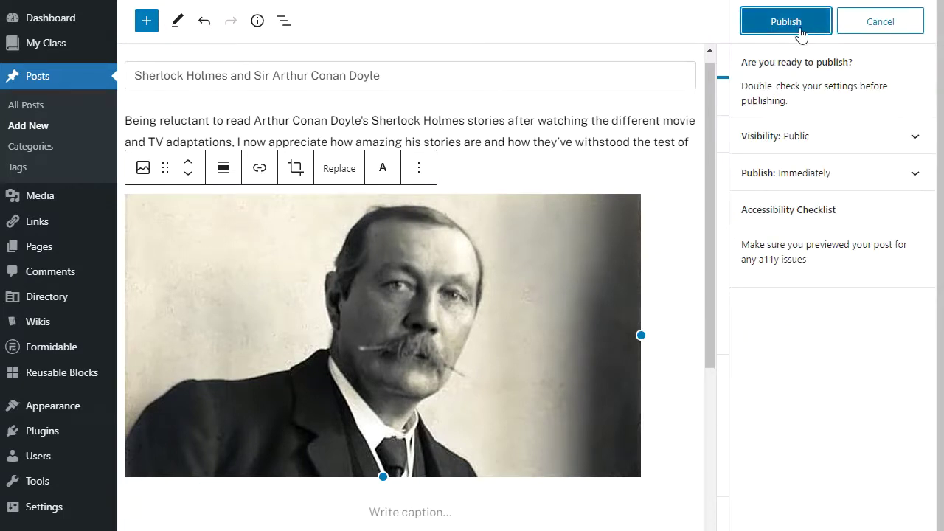